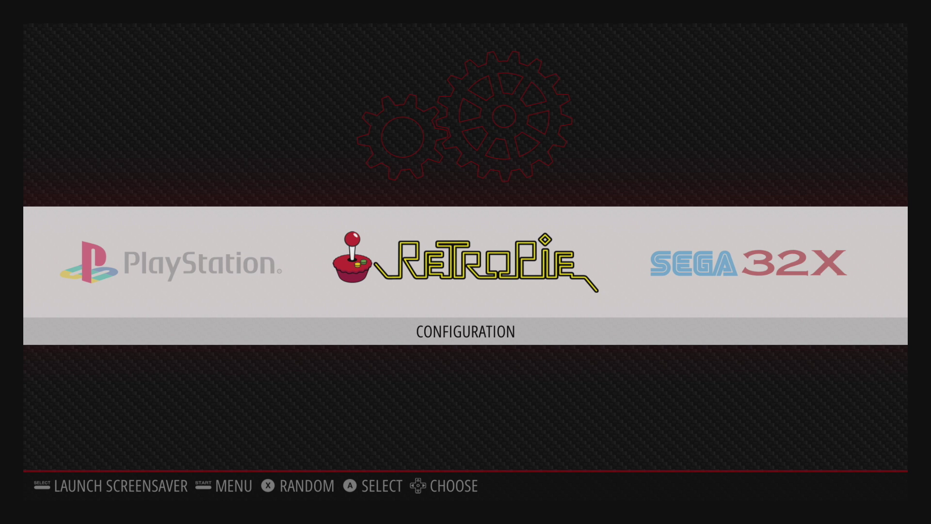
Browse the system carousel past Super Nintendo, Vectrex and Atari 5200 toward PC Engine.
key(Right)
key(Right)
key(Right)
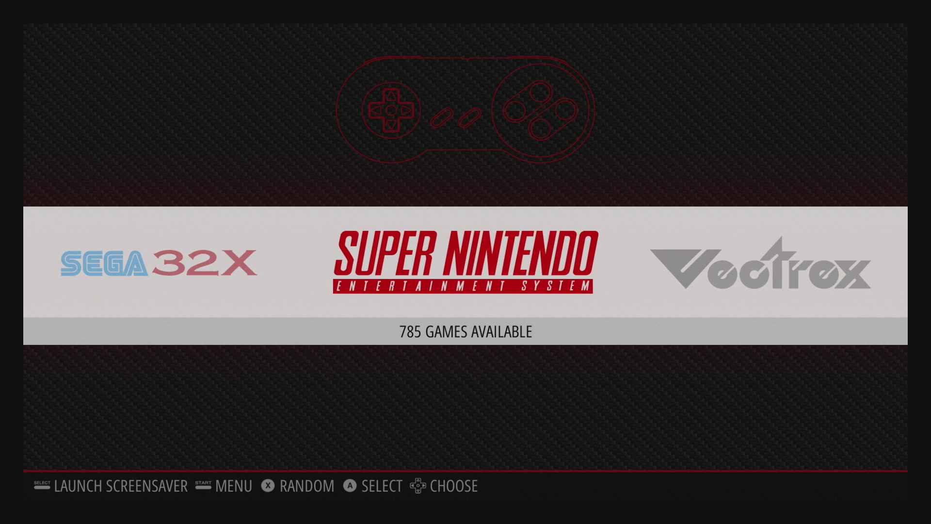
key(Right)
key(Right)
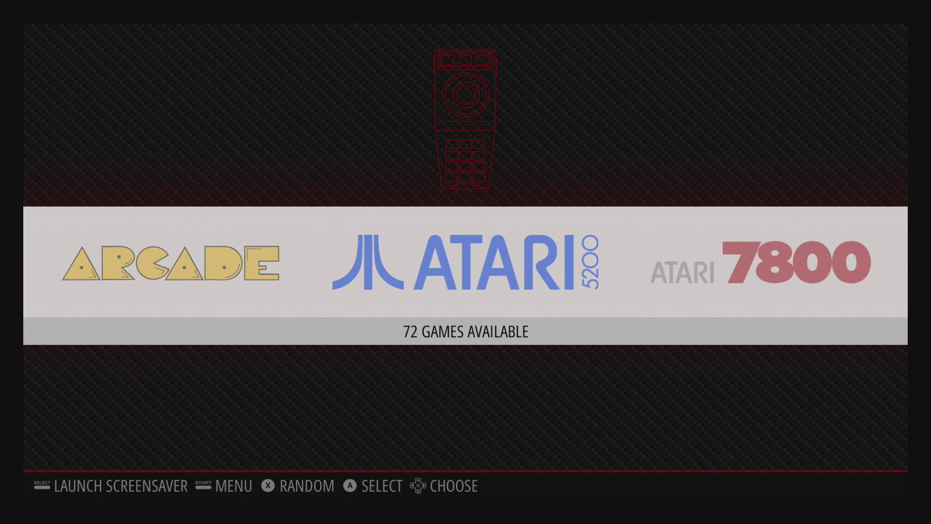
key(Right)
key(Right)
key(Right)
key(Right)
key(Right)
key(Right)
key(Right)
key(Right)
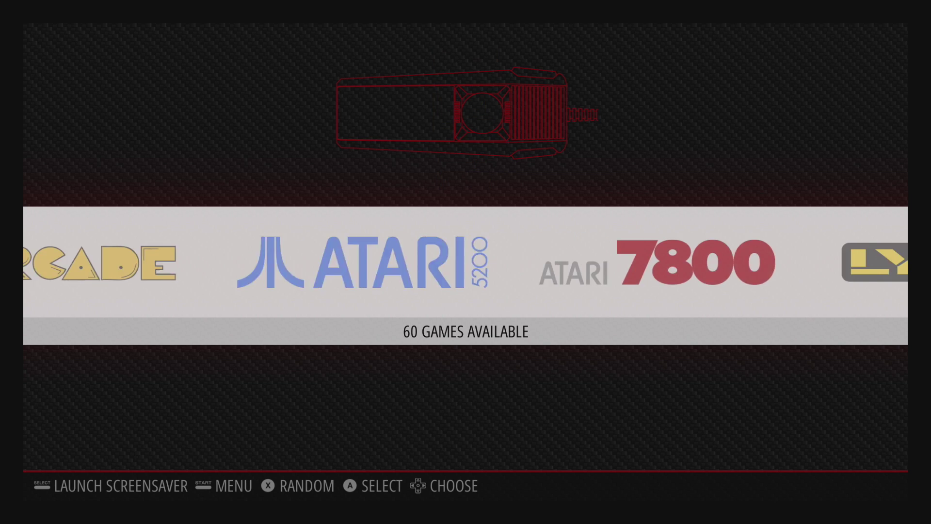
key(Right)
key(Right)
key(Right)
key(Right)
key(Right)
key(Right)
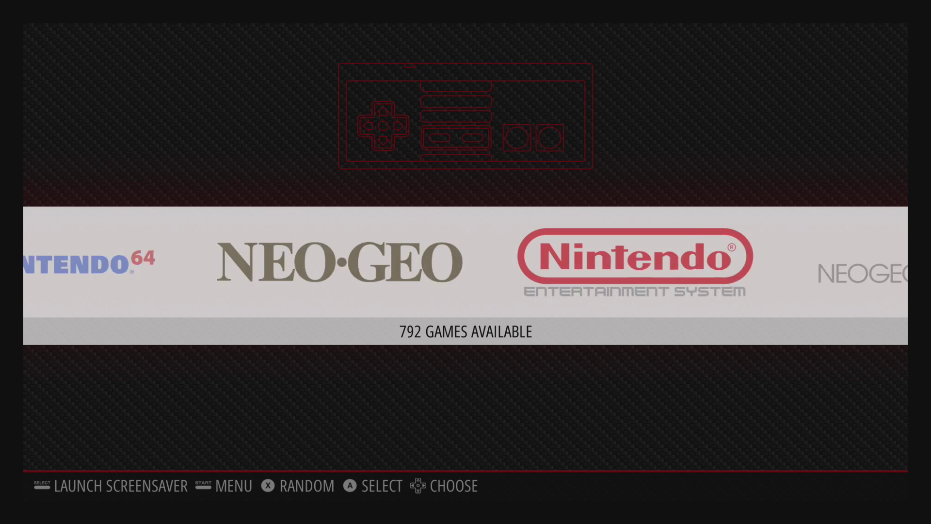
key(Right)
key(Right)
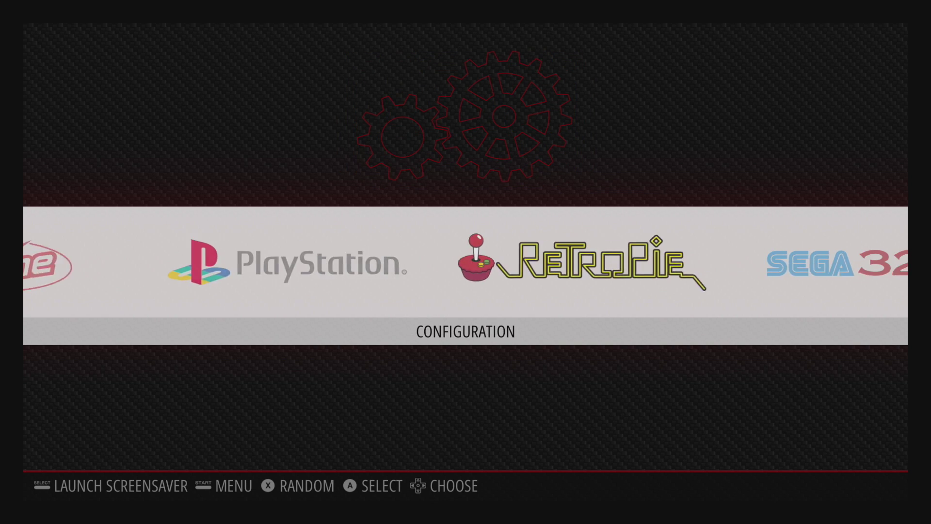
Launch RetroArch from the RetroPie configuration menu.
key(Return)
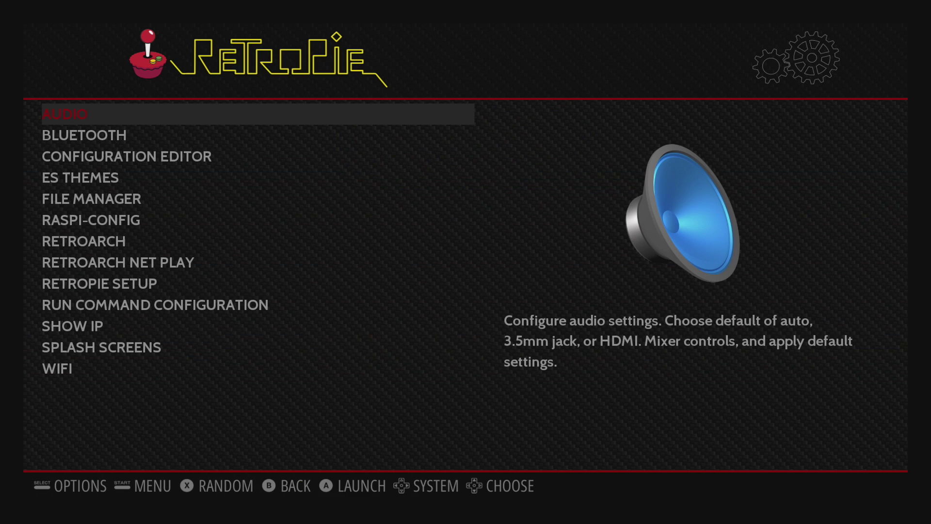
key(Down)
key(Down)
key(Down)
key(Down)
key(Down)
key(Down)
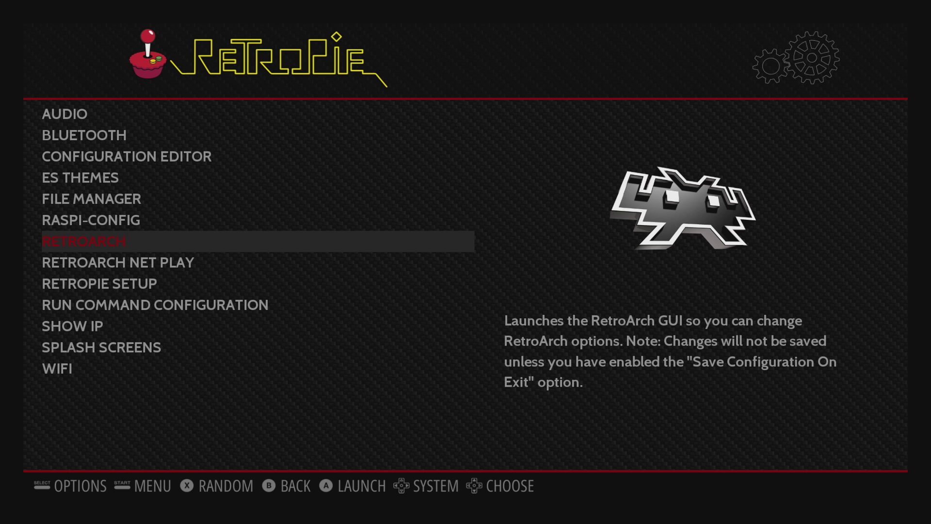
key(Return)
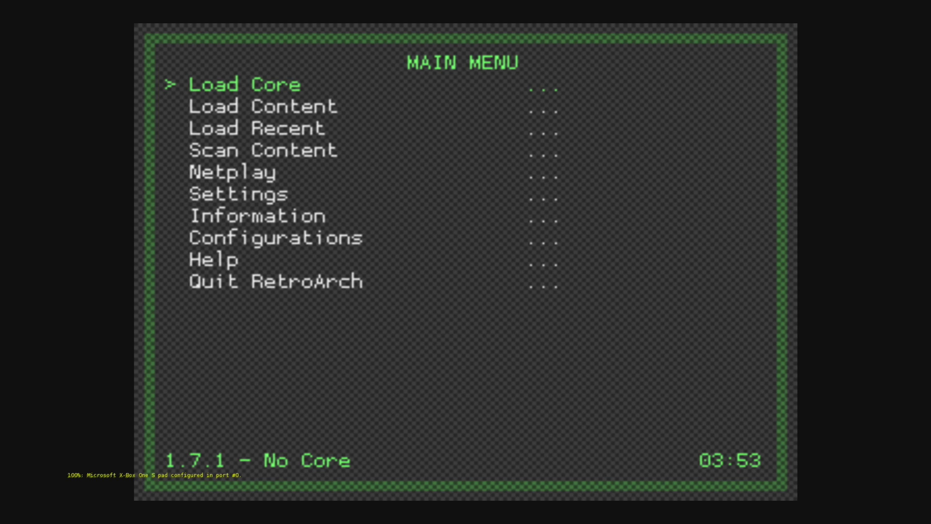
In Settings > Video, turn Display Framerate on and Show frame count on FPS display off.
key(Down)
key(Down)
key(Down)
key(Down)
key(Down)
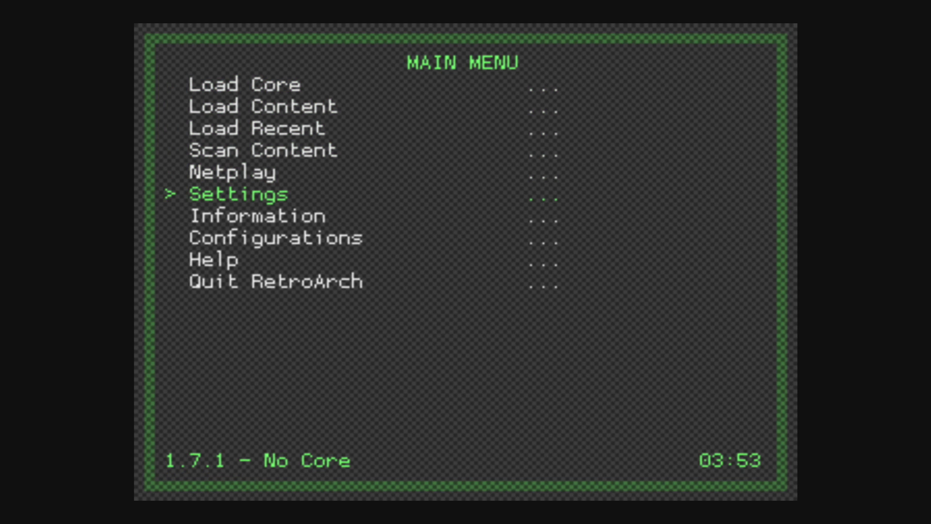
key(Return)
key(Down)
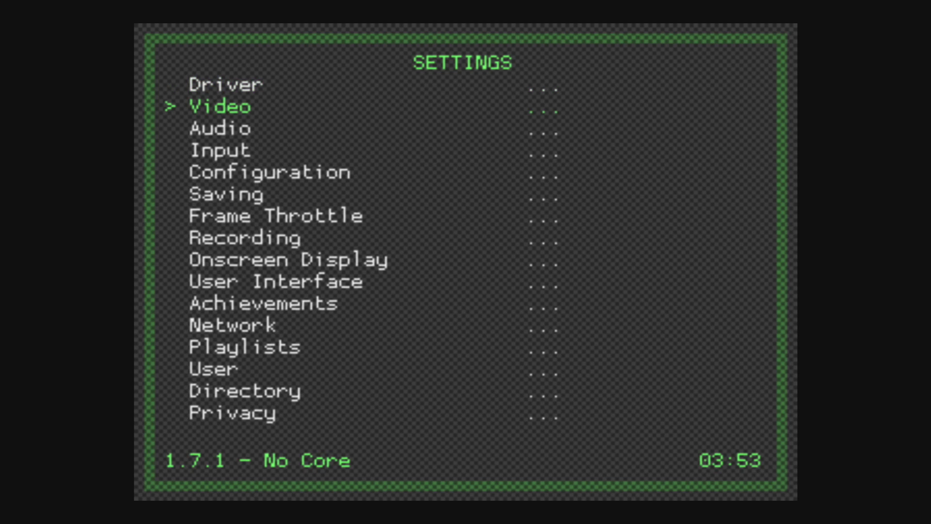
key(Return)
key(Down)
key(Right)
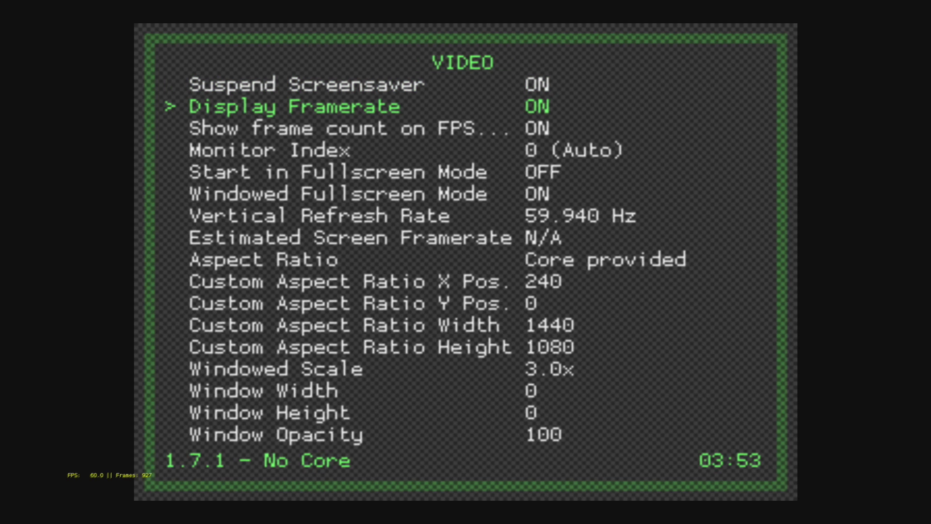
key(Down)
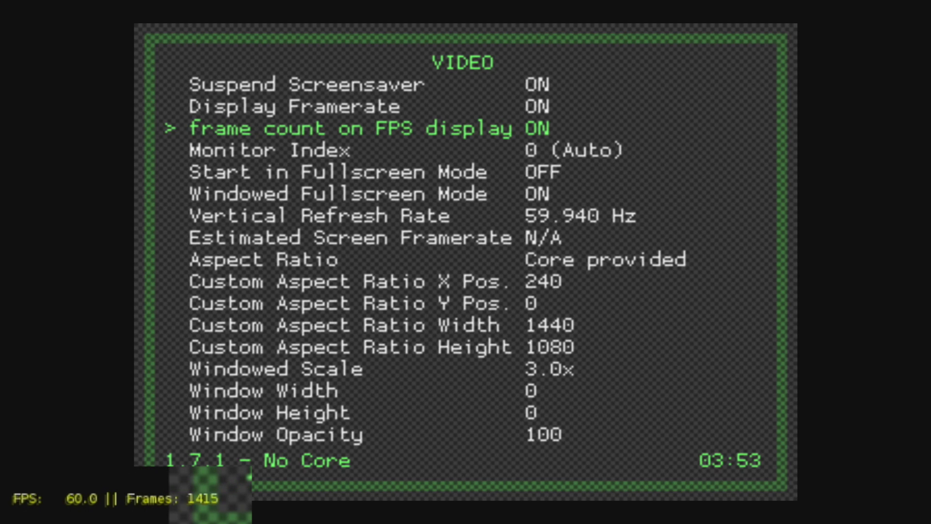
key(Right)
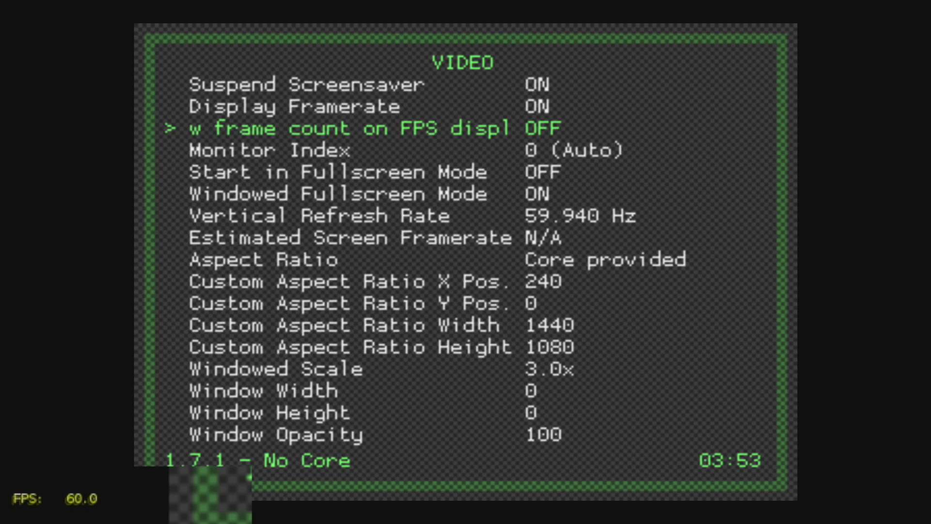
Return to the main menu and look through the Configurations submenu.
key(BackSpace)
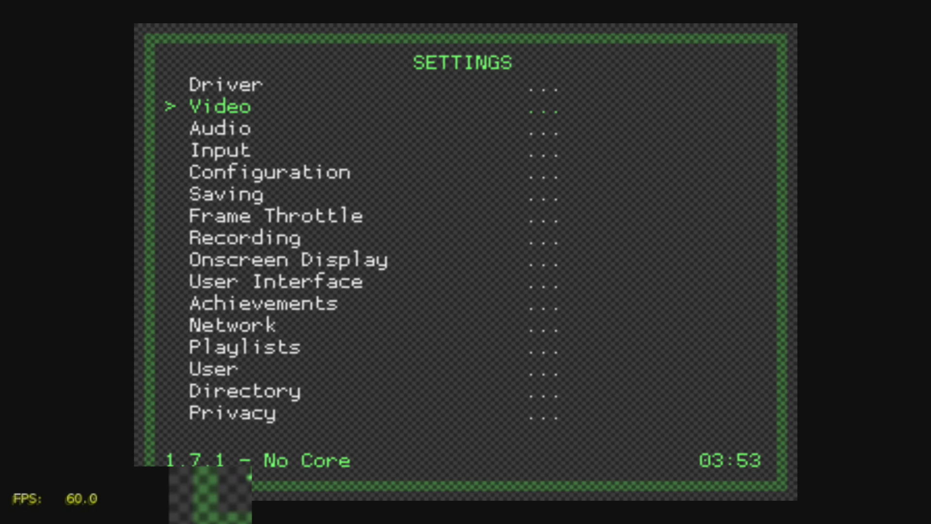
key(BackSpace)
key(Down)
key(Down)
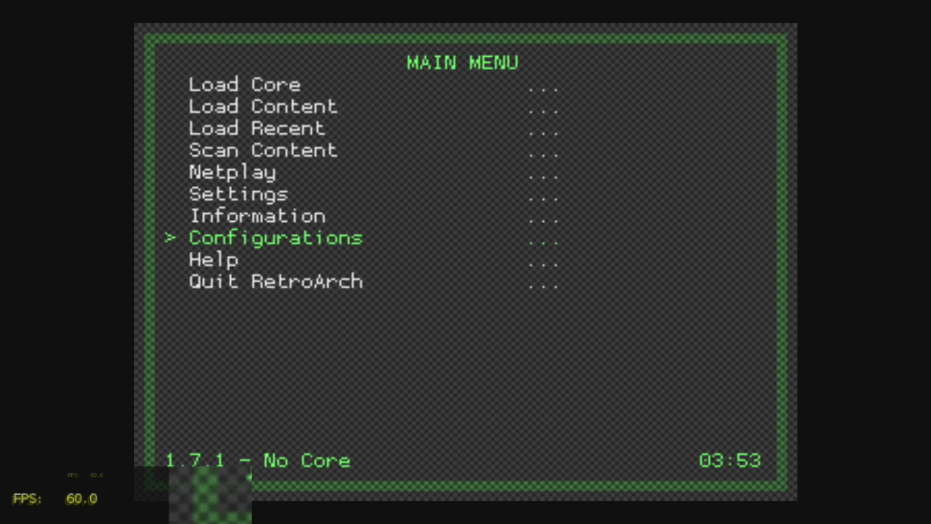
key(Return)
key(Down)
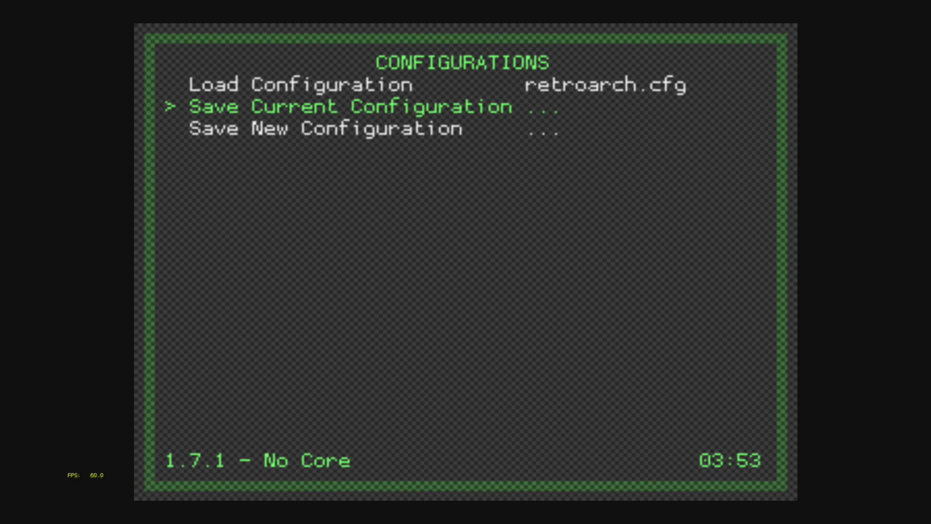
key(BackSpace)
Quit RetroArch and move the carousel to PlayStation.
key(Down)
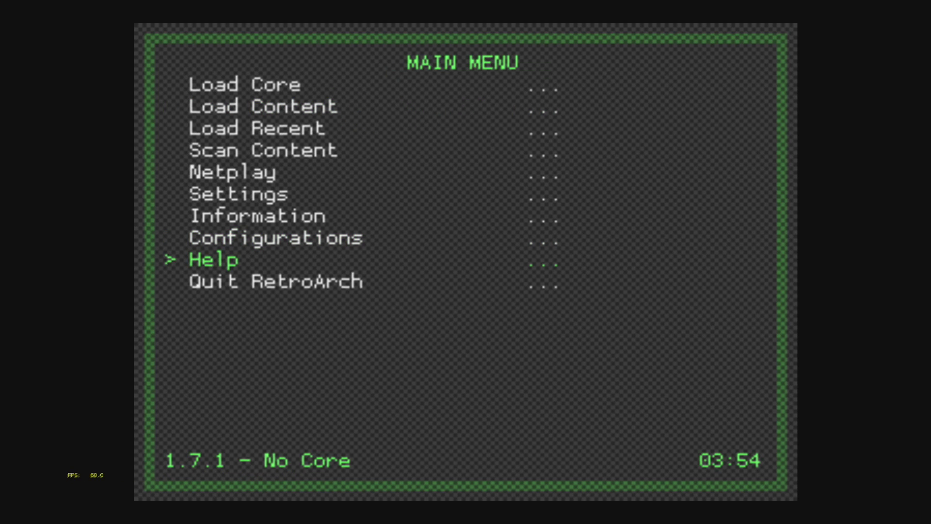
key(Down)
key(Return)
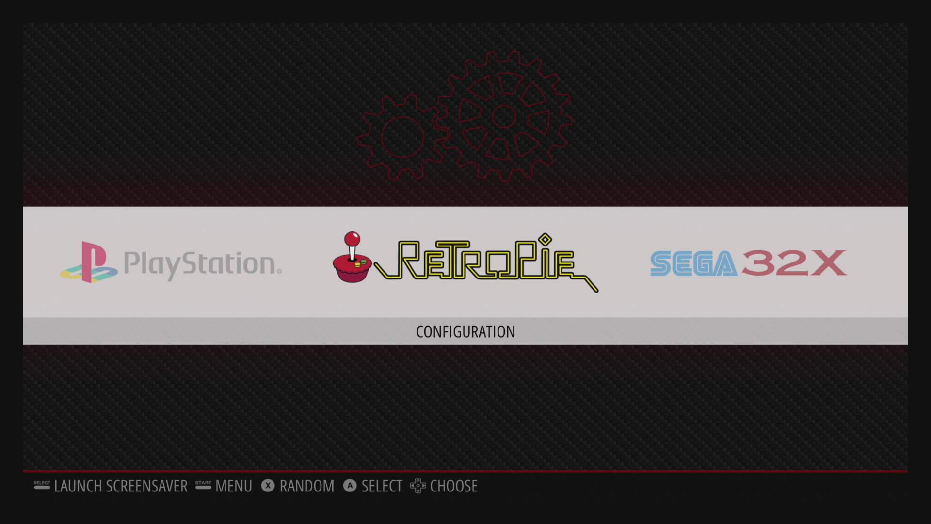
key(Left)
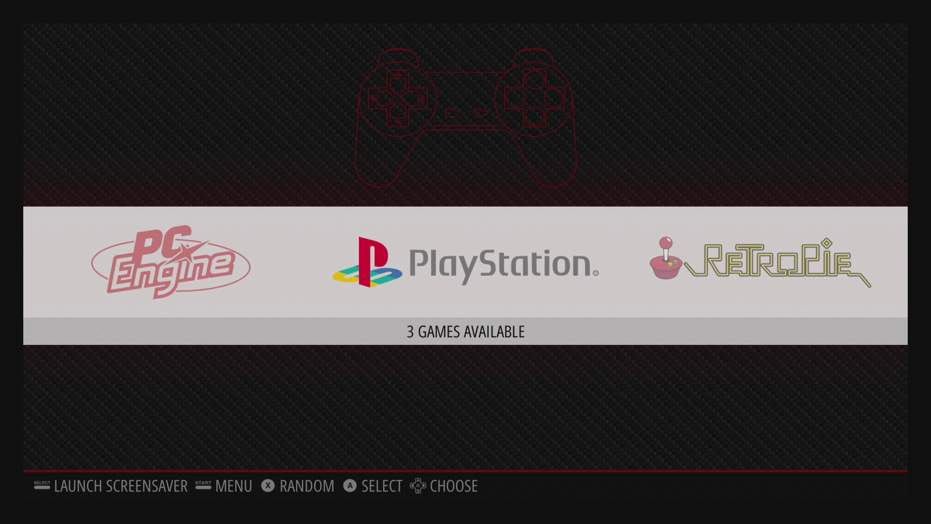
Launch Gran Turismo 2 from the PlayStation game list, then exit back to the carousel.
key(Return)
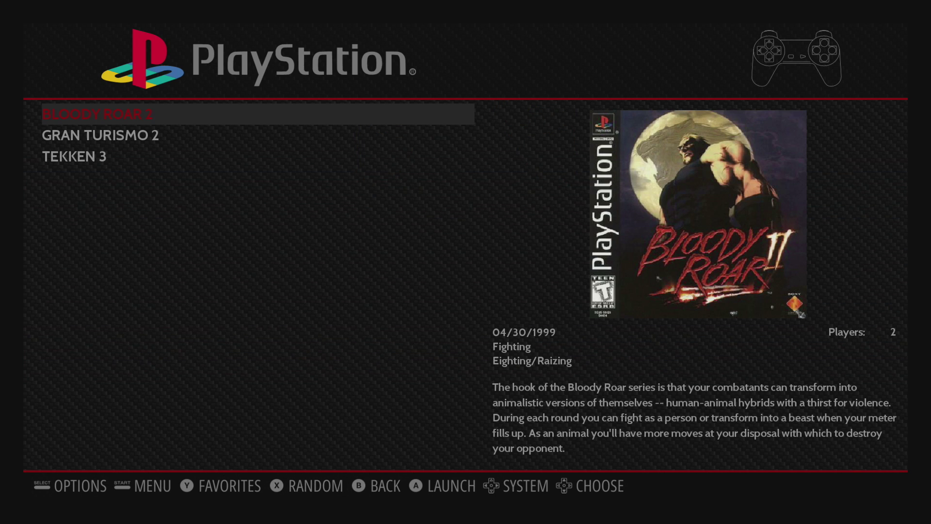
key(Down)
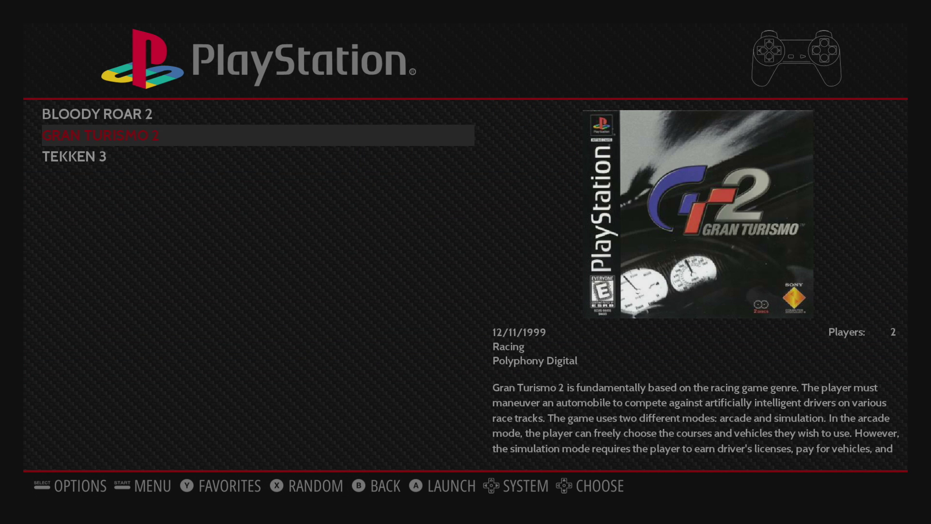
key(Return)
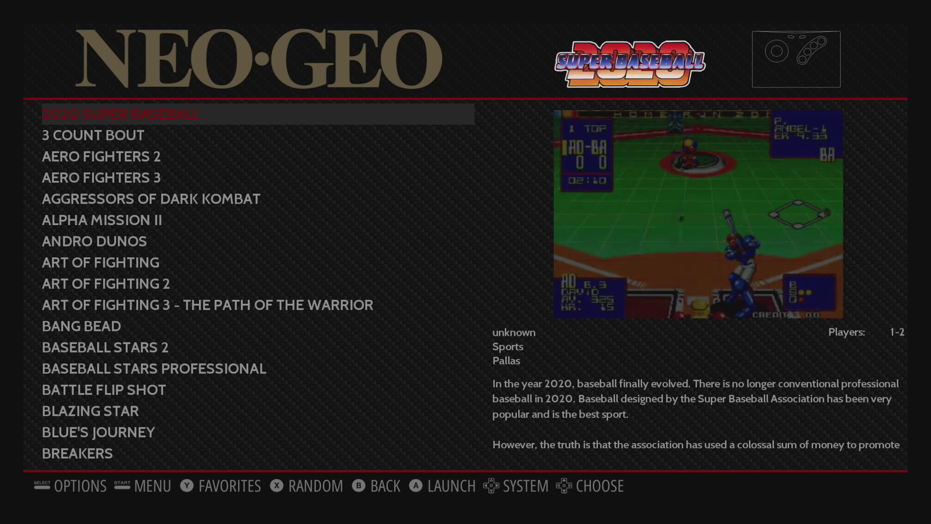
key(Return)
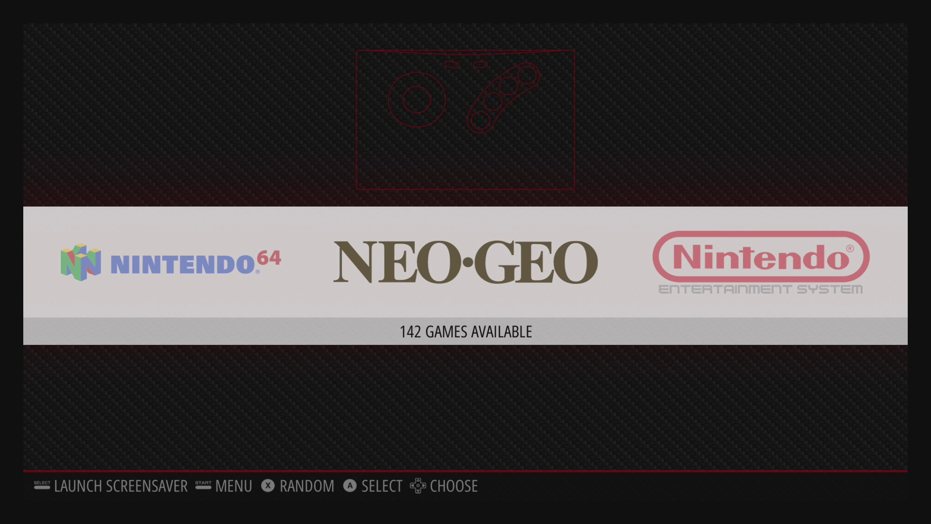
Set Show Framerate to ON in Other Settings and browse the carousel with the FPS/VRAM overlay.
key(Return)
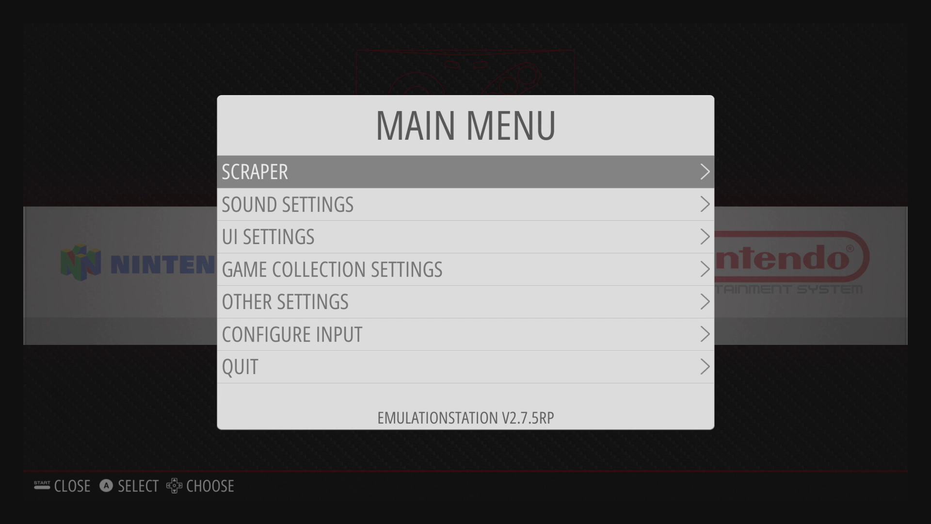
key(Down)
key(Down)
key(Down)
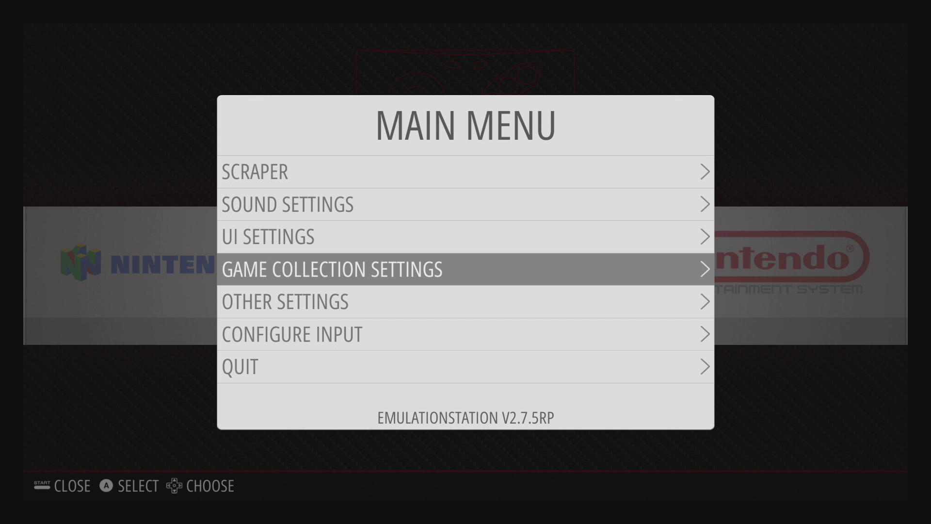
key(Down)
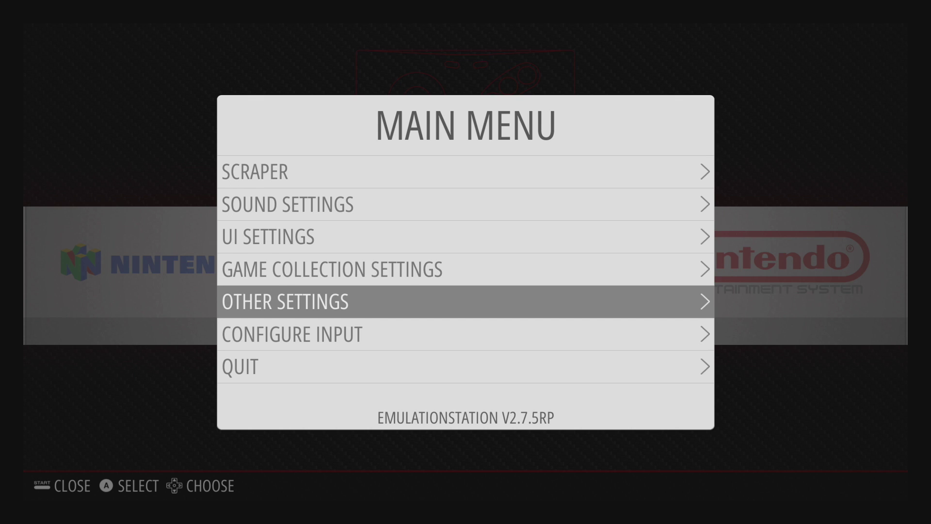
key(Return)
key(Down)
key(Down)
key(Down)
key(Down)
key(Down)
key(Down)
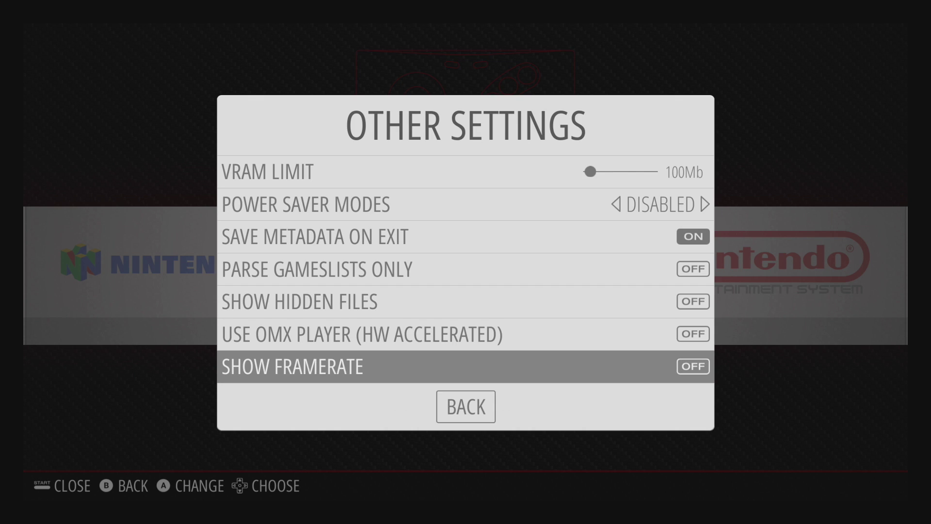
key(Return)
key(Down)
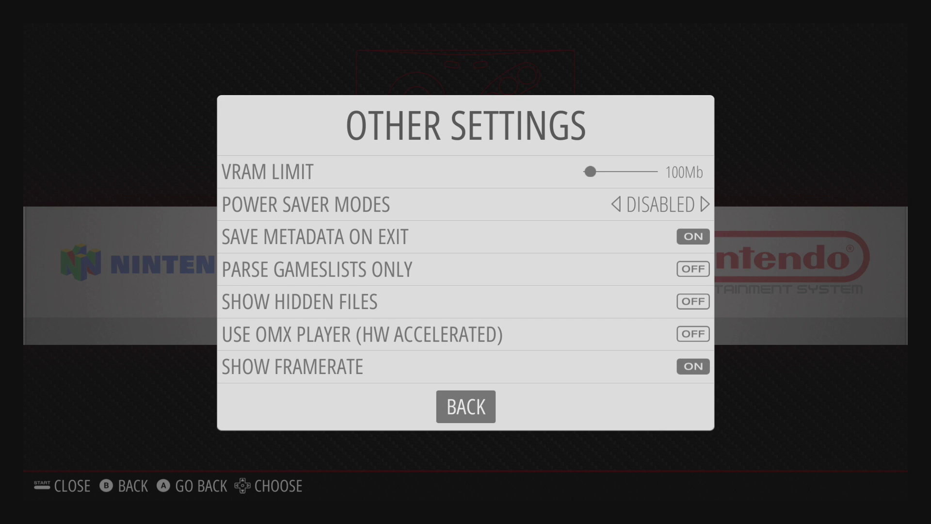
key(Return)
key(Escape)
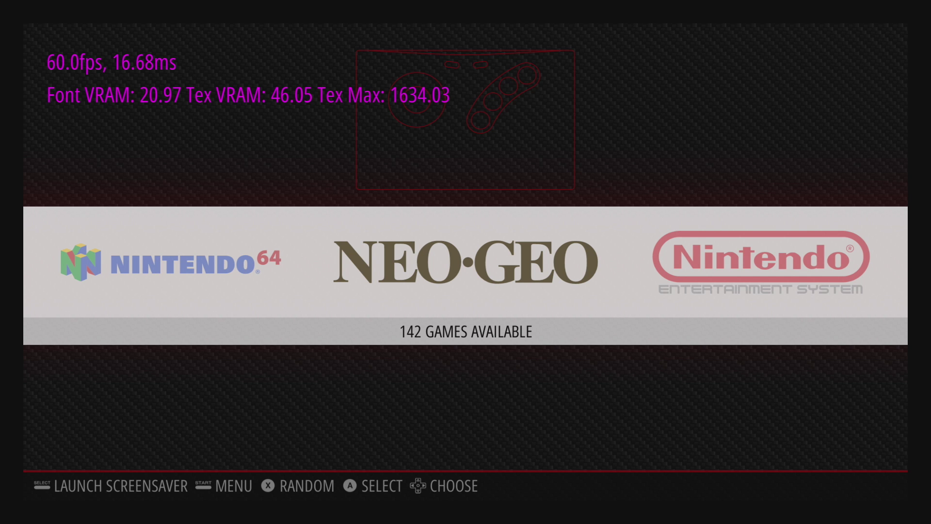
key(Right)
key(Right)
key(Right)
key(Right)
key(Right)
key(Right)
key(Right)
key(Right)
key(Right)
key(Right)
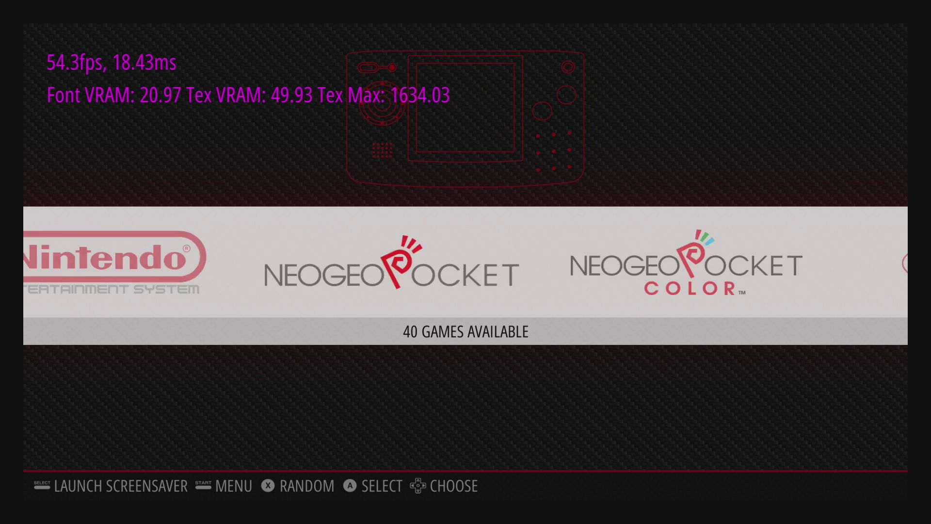
key(Right)
key(Right)
key(Right)
key(Right)
key(Right)
key(Right)
key(Right)
key(Right)
key(Right)
key(Right)
key(Right)
key(Right)
key(Right)
key(Right)
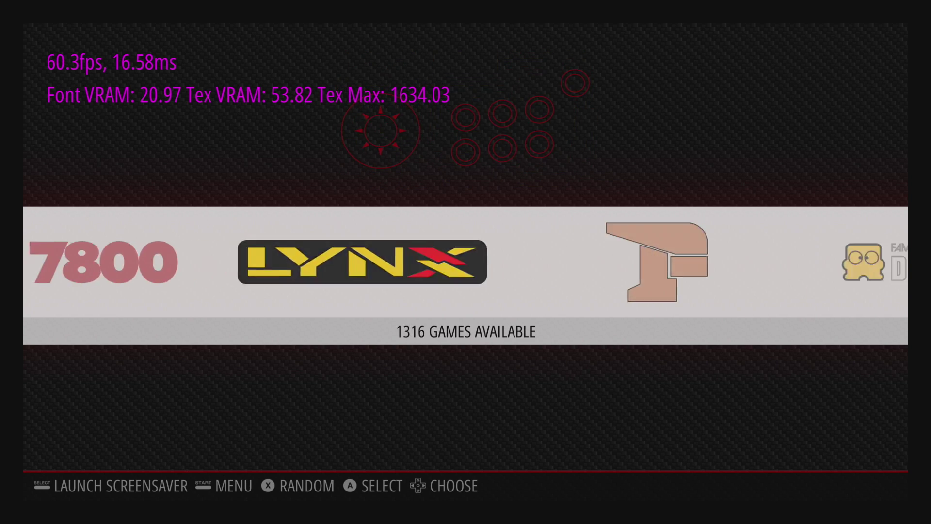
View the Scraper > Scrape Now options and the systems checkbox list with 20 systems selected.
key(Return)
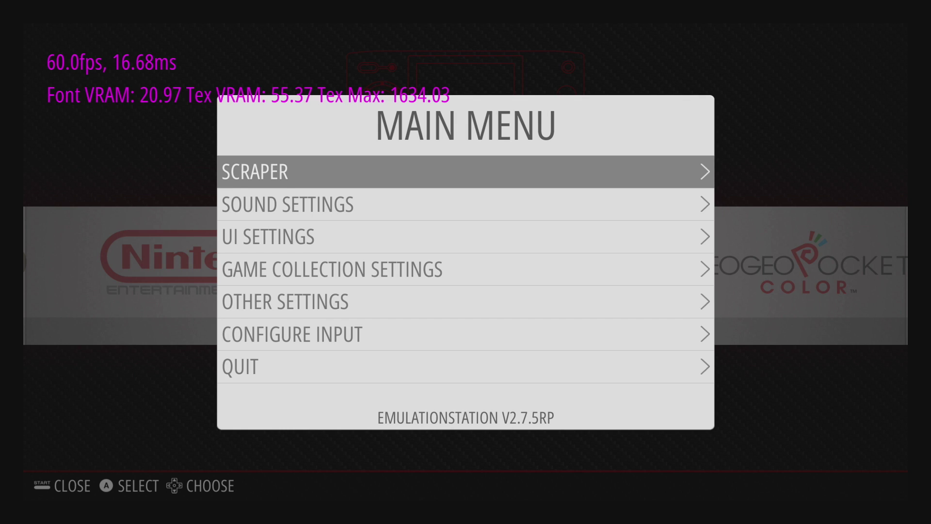
key(Down)
key(Up)
key(x)
key(Down)
key(Down)
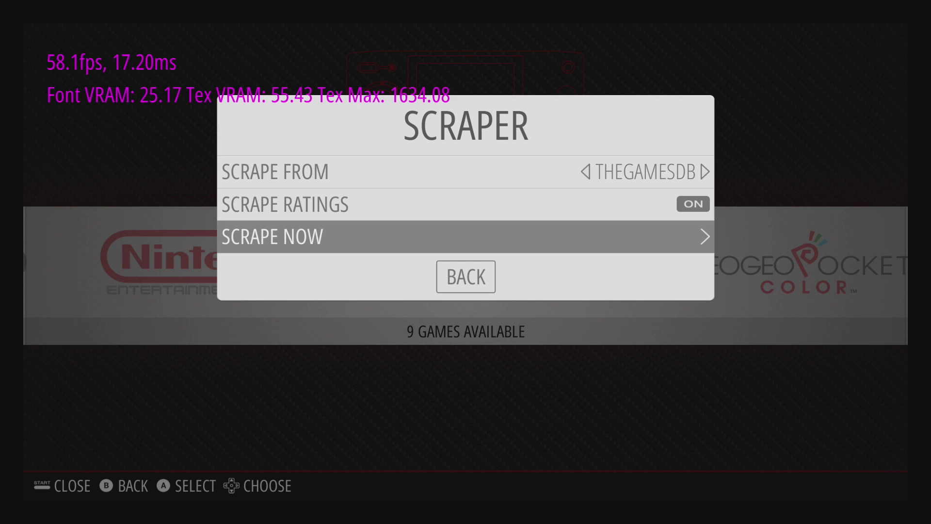
key(x)
key(Down)
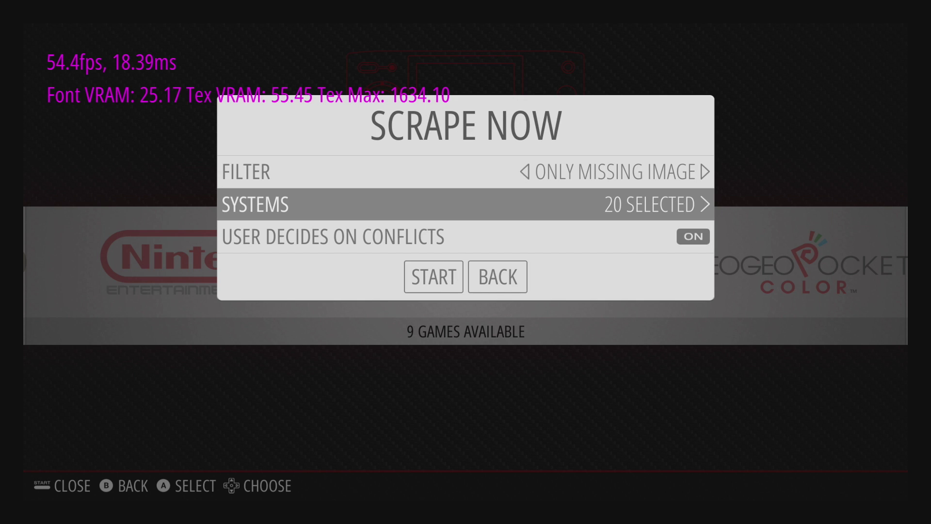
key(x)
key(Down)
key(Down)
key(Down)
key(Down)
key(Down)
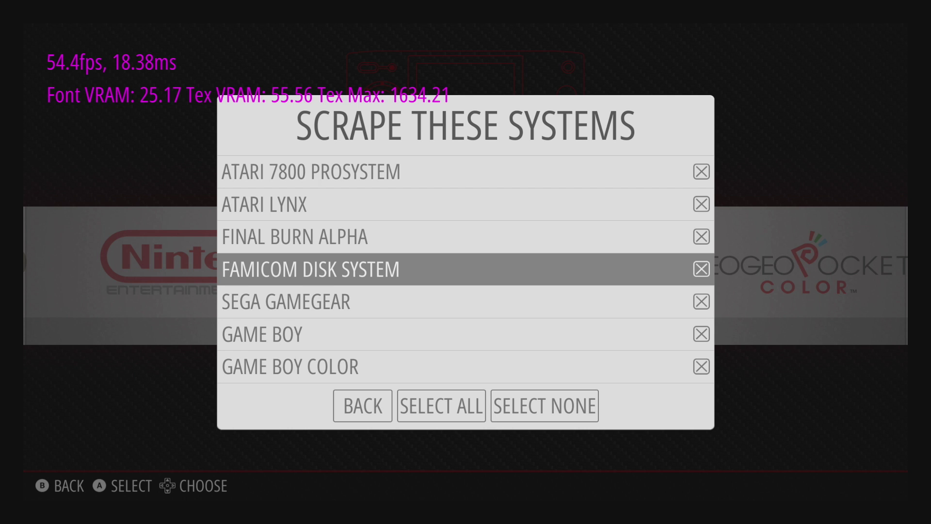
key(Escape)
key(Escape)
key(Escape)
Set Show Framerate to OFF in Other Settings and scroll the carousel left to Game Boy.
key(Down)
key(Down)
key(Down)
key(Down)
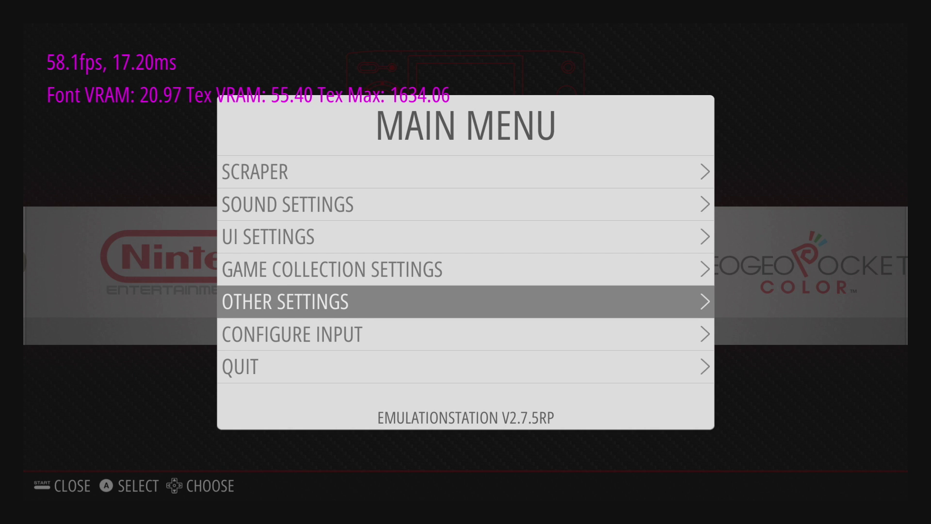
key(Return)
key(Down)
key(Down)
key(Down)
key(Down)
key(Down)
key(Down)
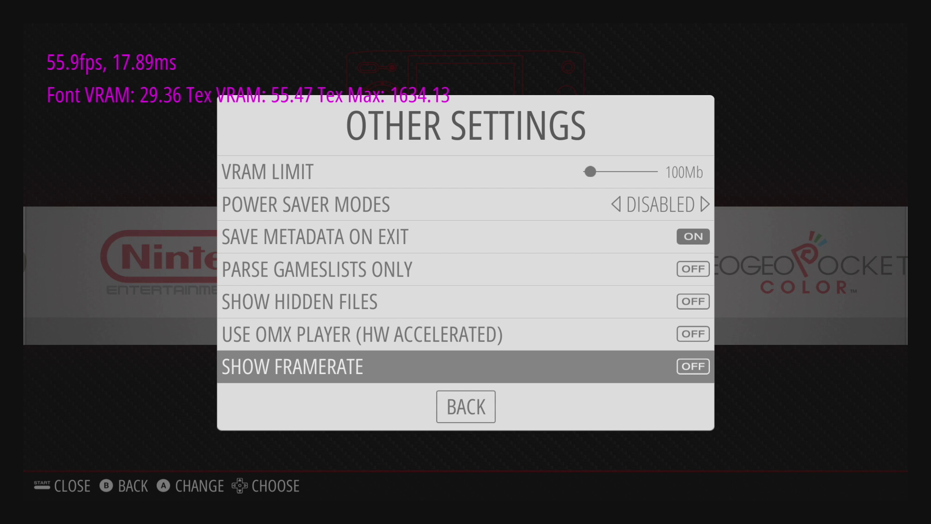
key(Down)
key(Return)
key(Escape)
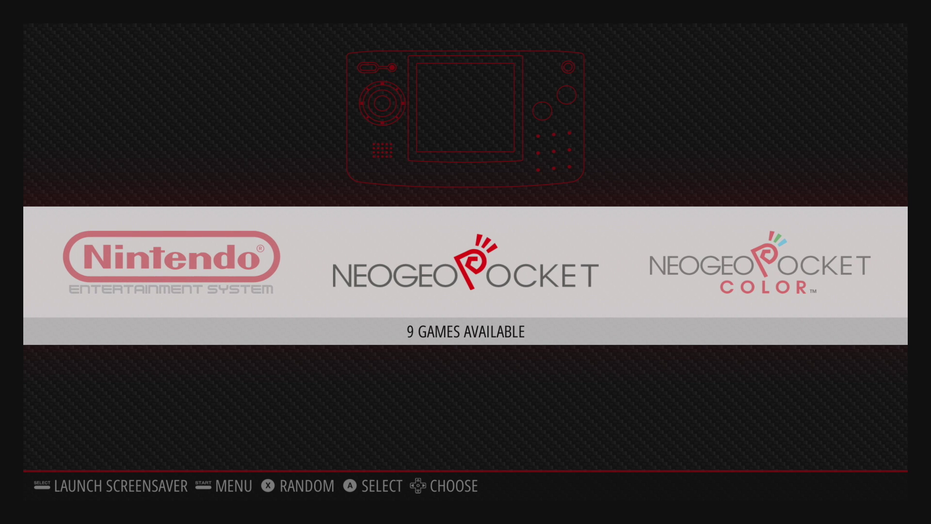
key(Left)
key(Left)
key(Left)
key(Left)
key(Left)
key(Left)
key(Left)
key(Left)
key(Left)
key(Left)
key(Left)
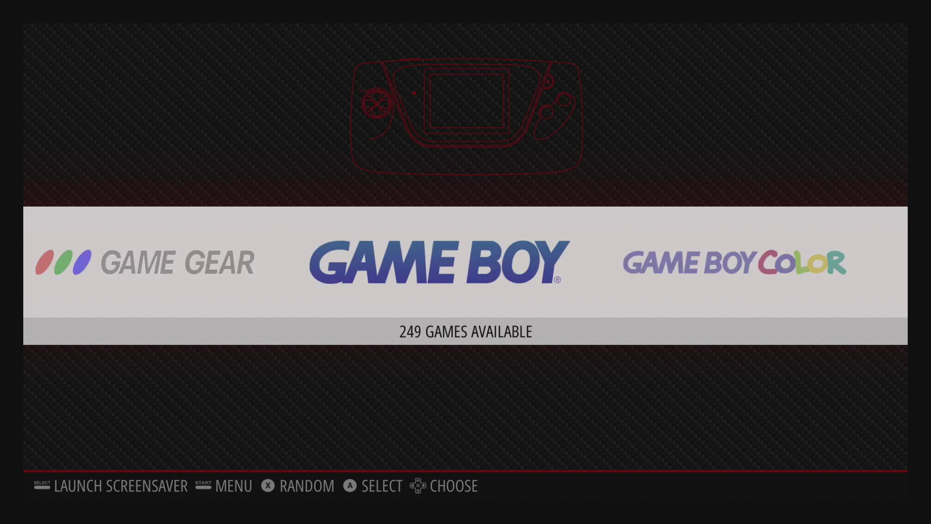
key(Left)
key(Left)
key(Left)
key(Left)
key(Left)
key(Left)
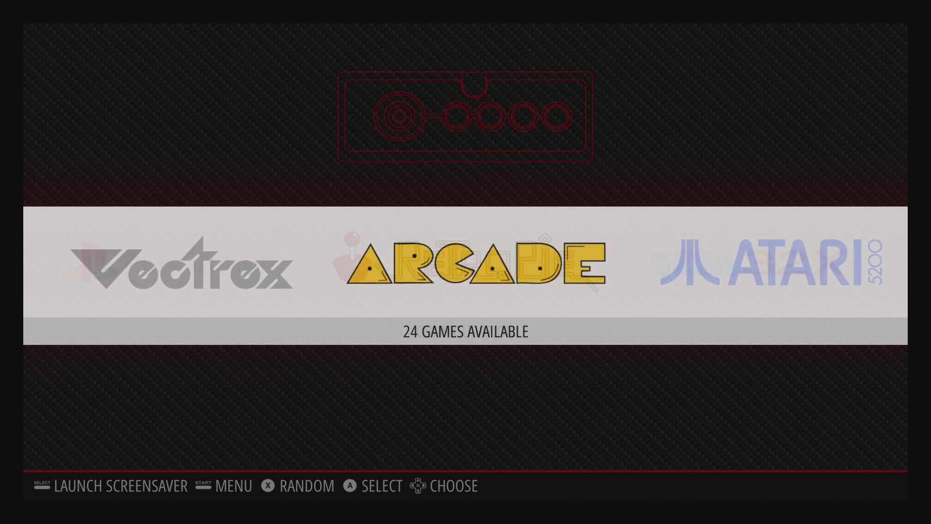